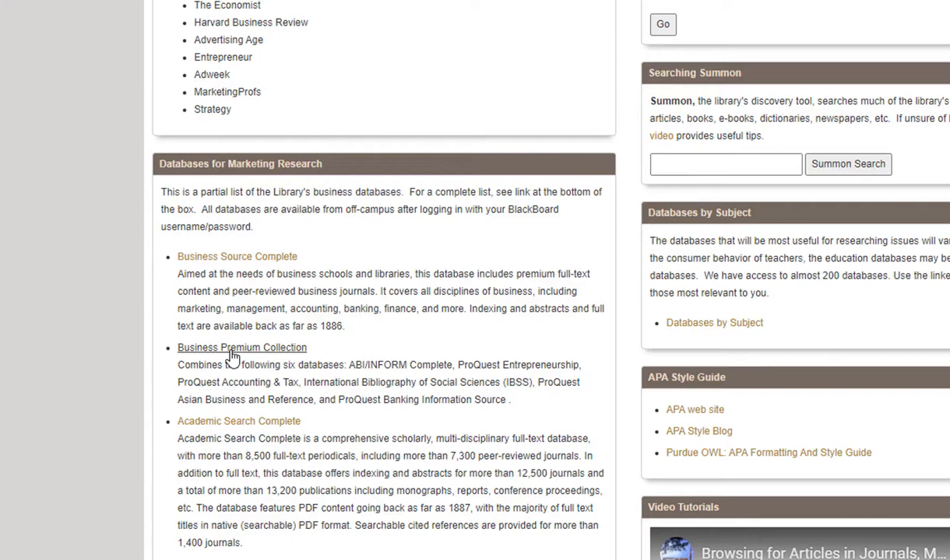
Open the Business Premium Collection database and search it for "(covid-19 OR coronavirus OR pandemic) AND (hoarding OR buying OR purchasing)"
left_click(232, 351)
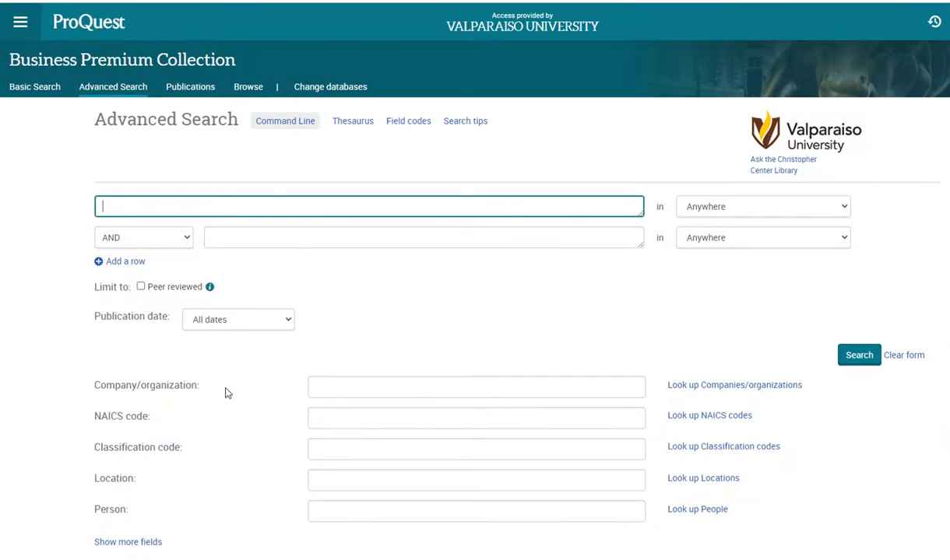
type("(covid-19 OR coronavirus OR pandemic) AND (hoarding OR buying OR purchasing)")
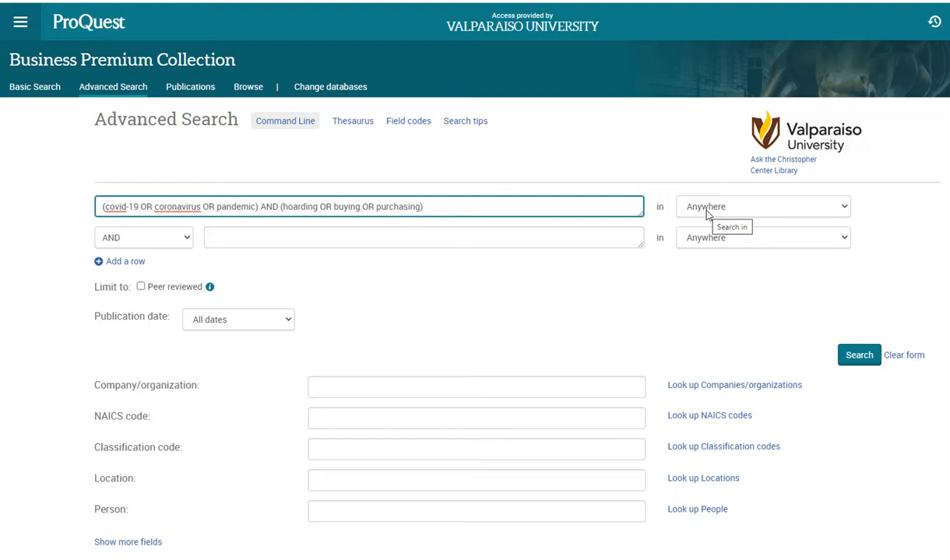
left_click(859, 357)
left_click(859, 360)
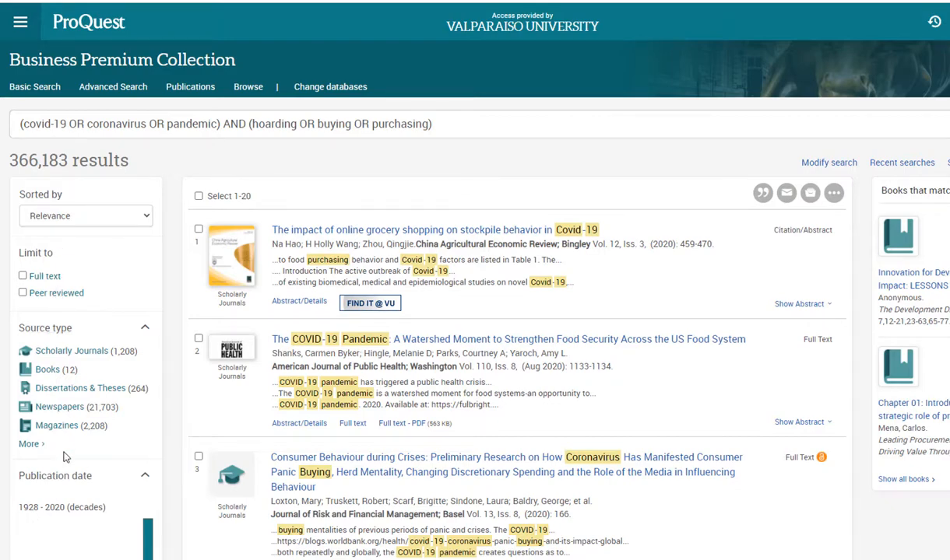
Limit the search results' publication date to the decade 2020-2029
scroll(127, 325, "down", 3)
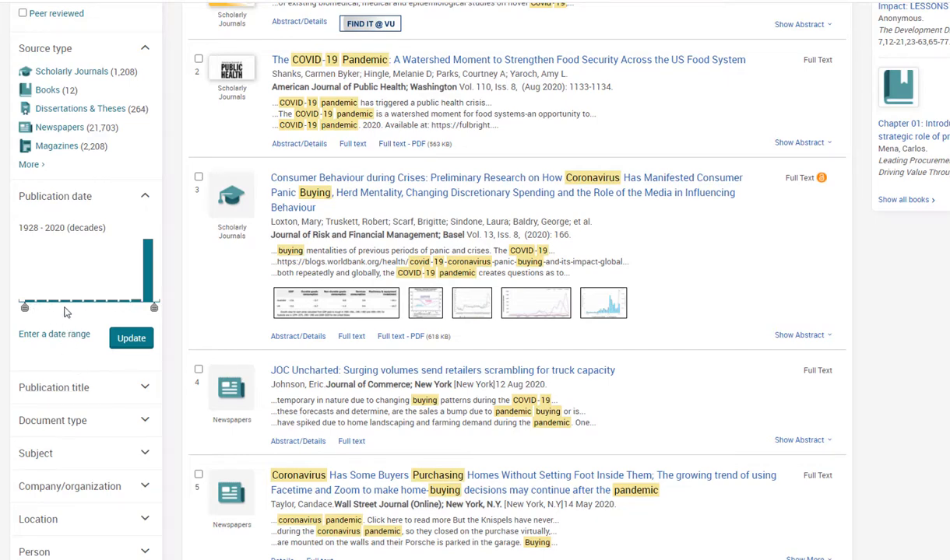
mouse_move(25, 311)
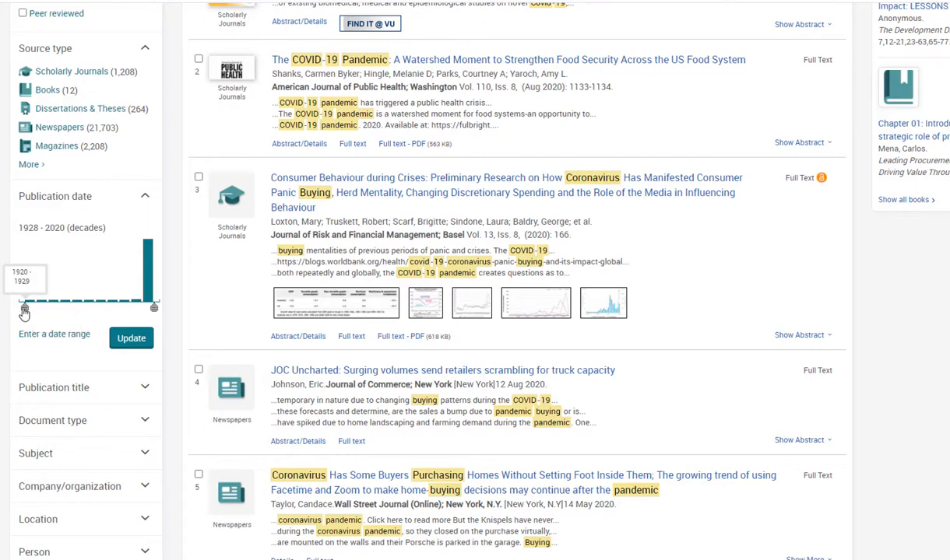
left_click_drag(25, 310, 141, 315)
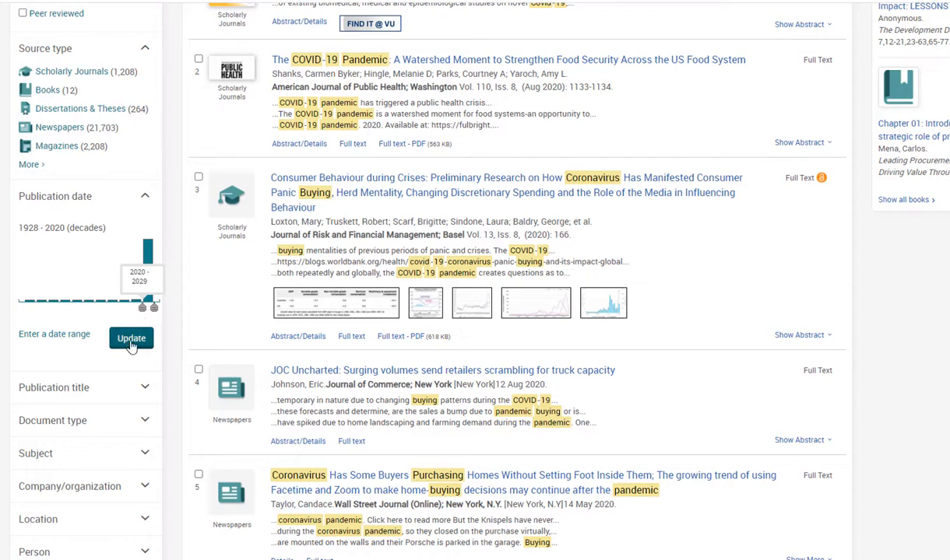
left_click(131, 338)
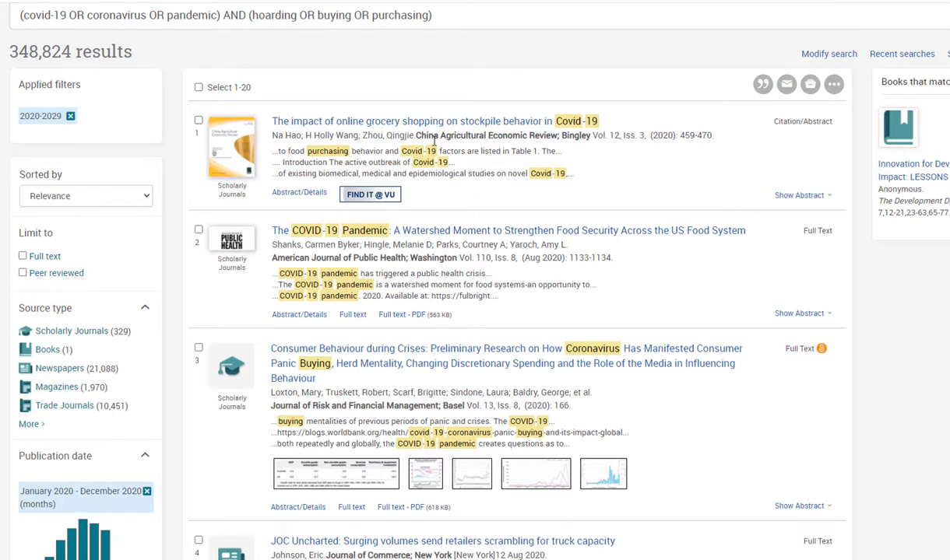
Filter the search results by location to United States--US
scroll(152, 230, "down", 1)
scroll(147, 257, "down", 5)
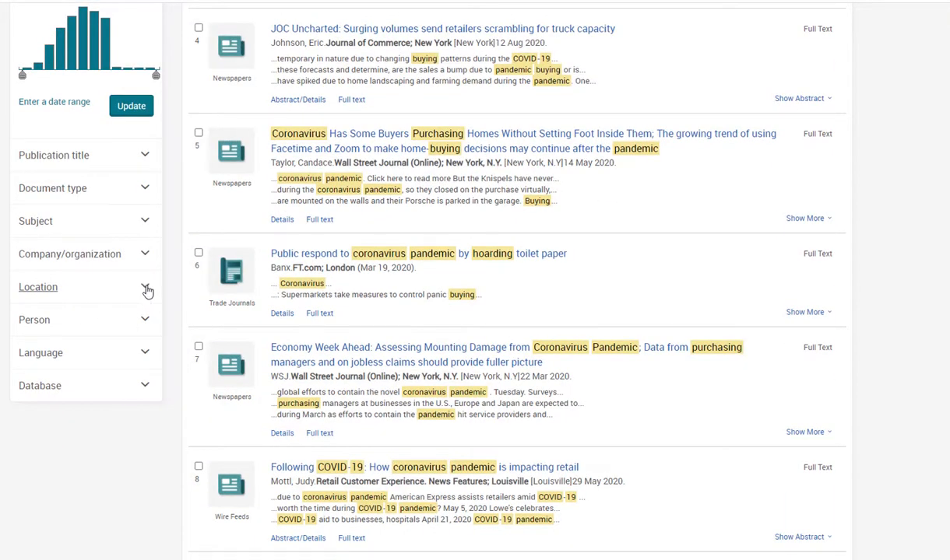
left_click(145, 288)
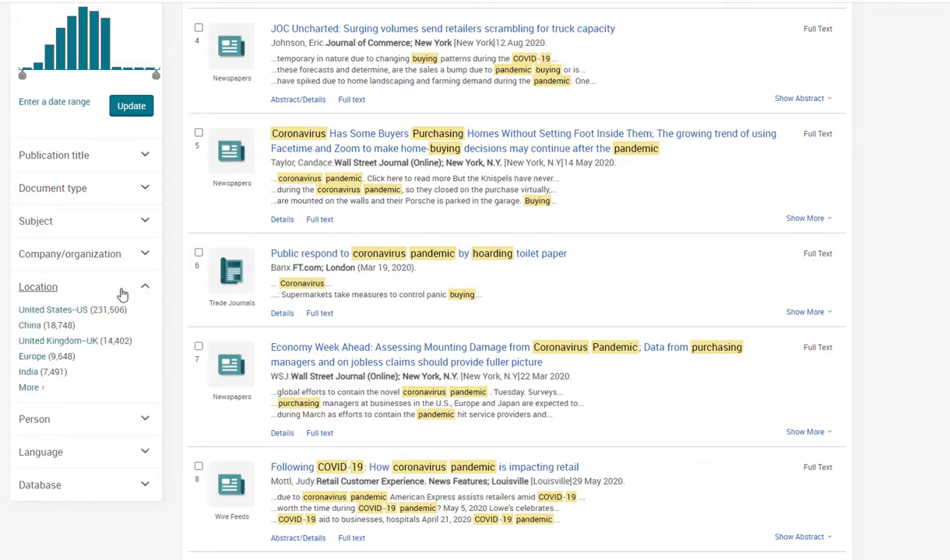
left_click(64, 313)
Filter the results by subject, including covid-19 and coronaviruses from the full subject list
scroll(46, 358, "down", 2)
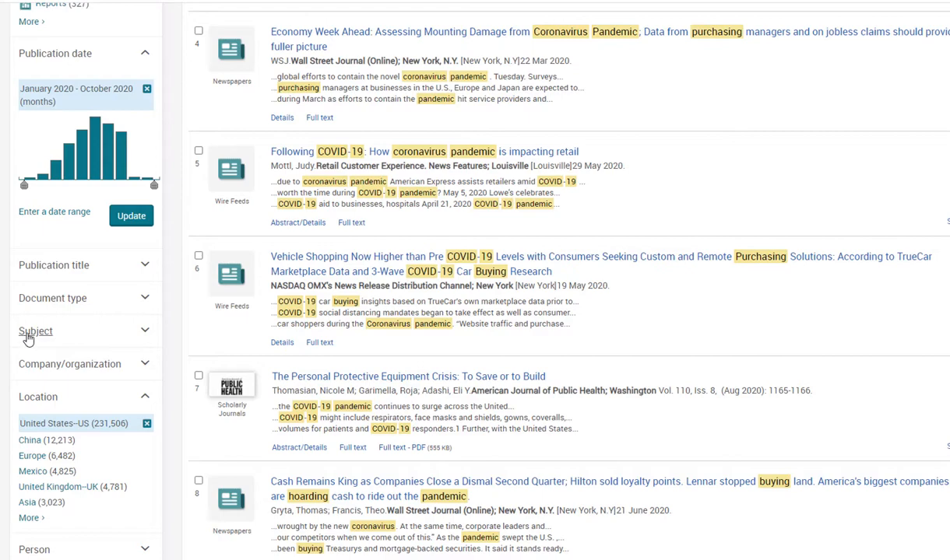
left_click(144, 335)
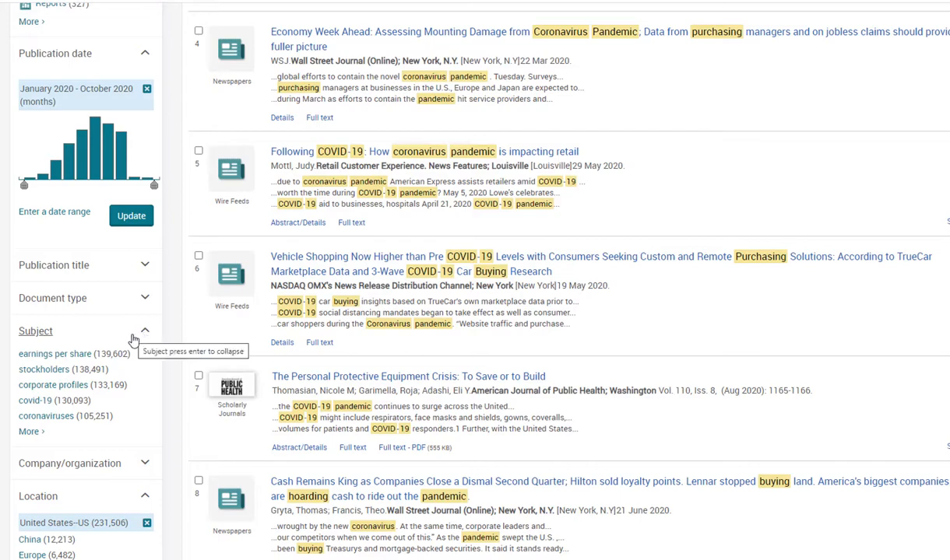
left_click(29, 431)
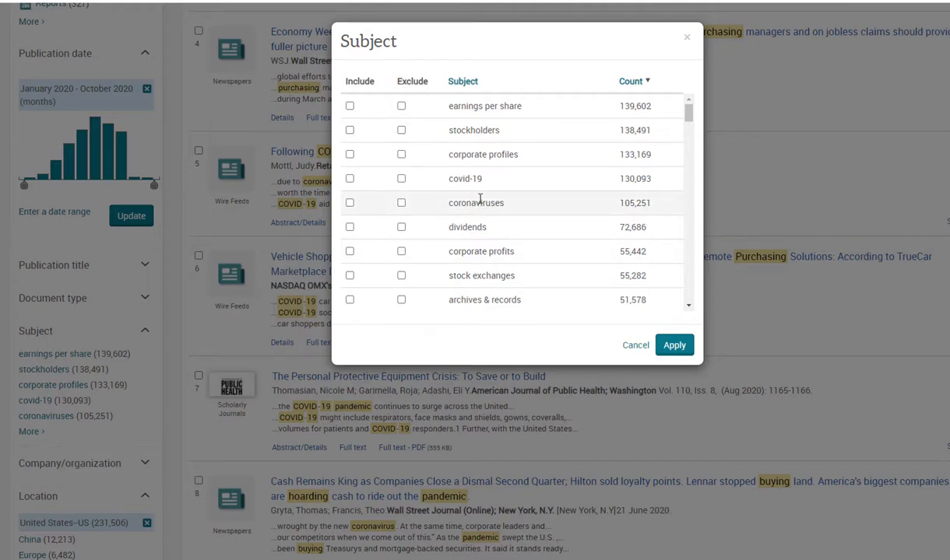
left_click(350, 179)
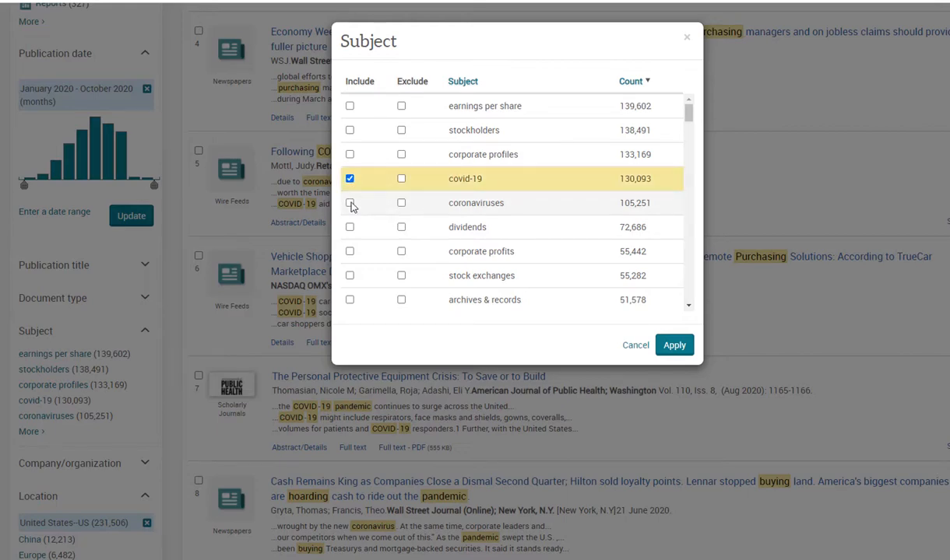
left_click(349, 203)
left_click(674, 345)
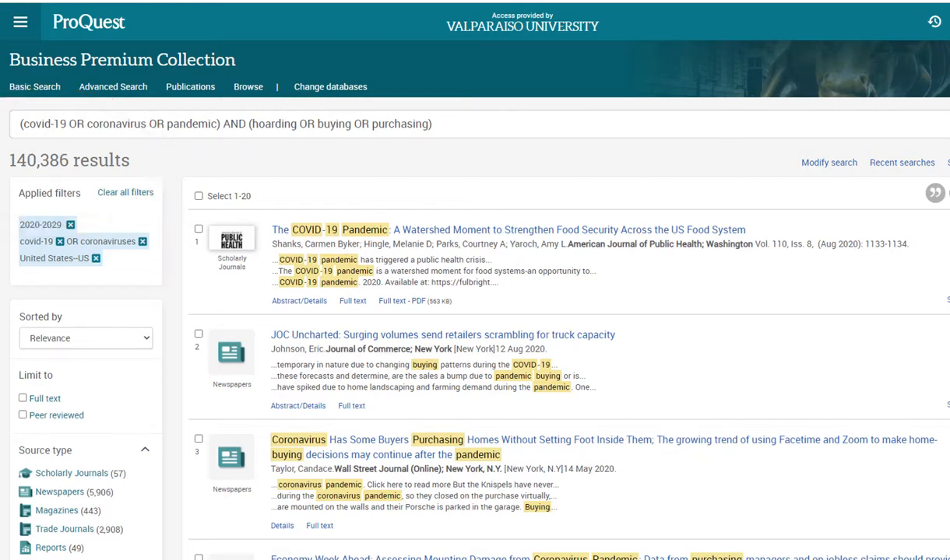
Filter the results by source type, including Newspapers, Trade Journals, Magazines and Scholarly Journals from the full list
scroll(109, 471, "down", 3)
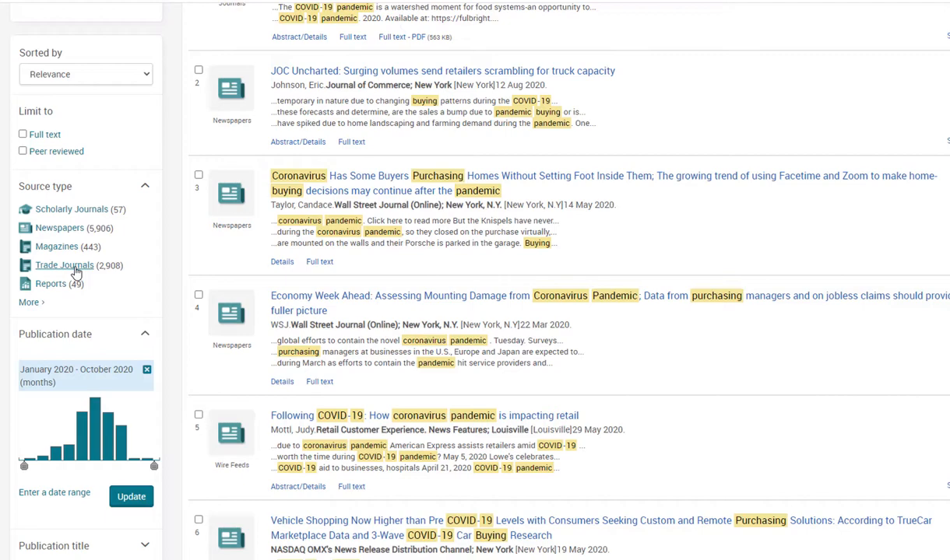
left_click(29, 302)
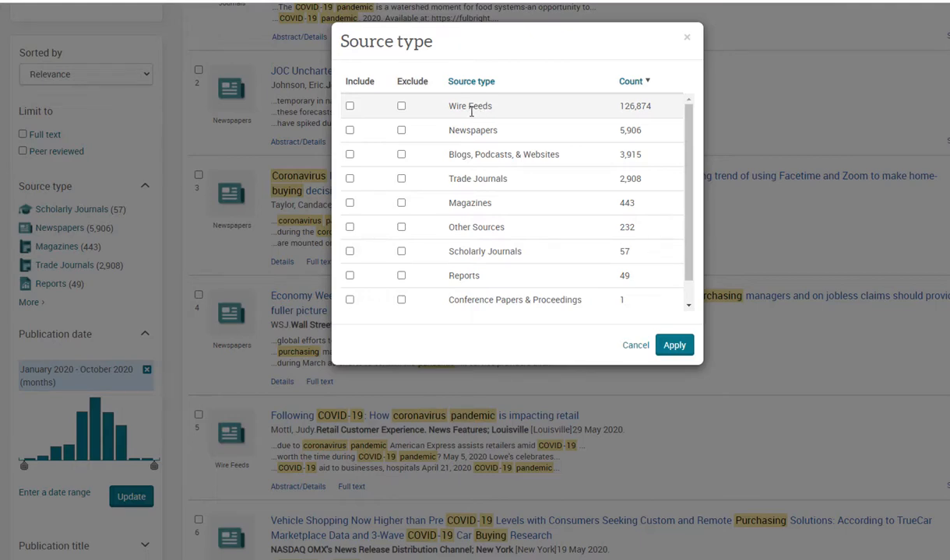
left_click(349, 131)
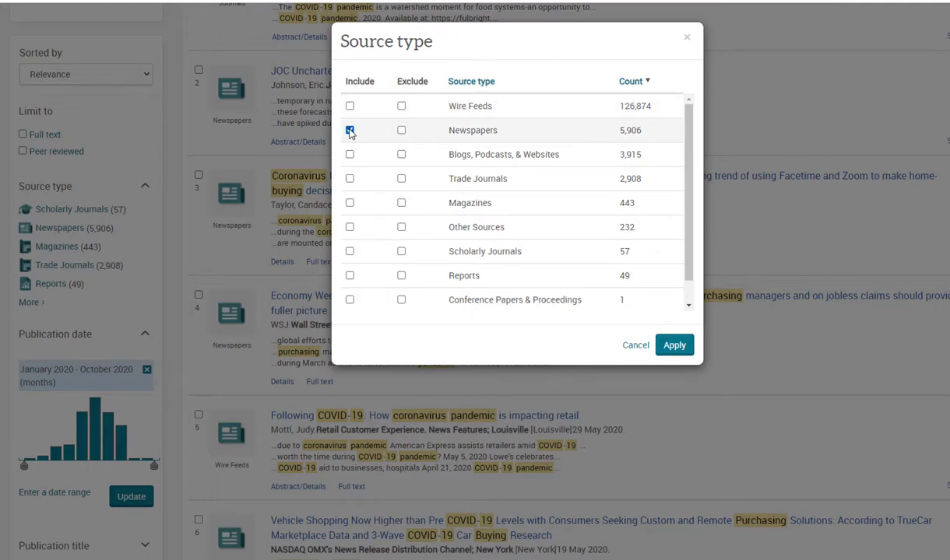
left_click(349, 179)
left_click(351, 202)
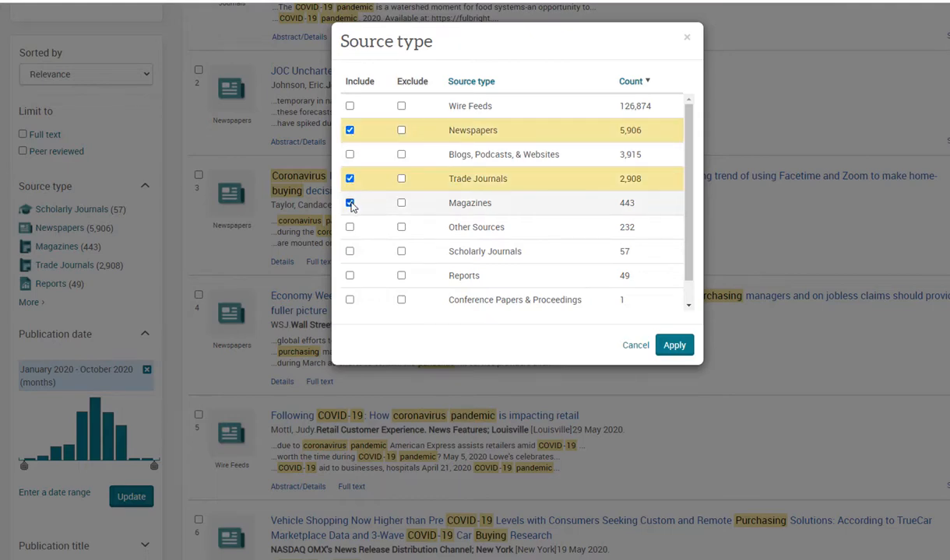
left_click(350, 253)
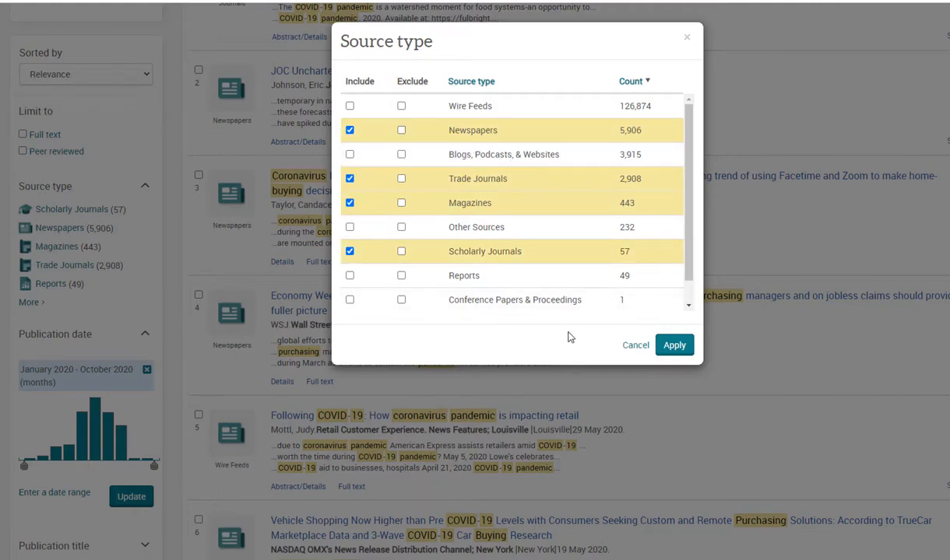
left_click(673, 347)
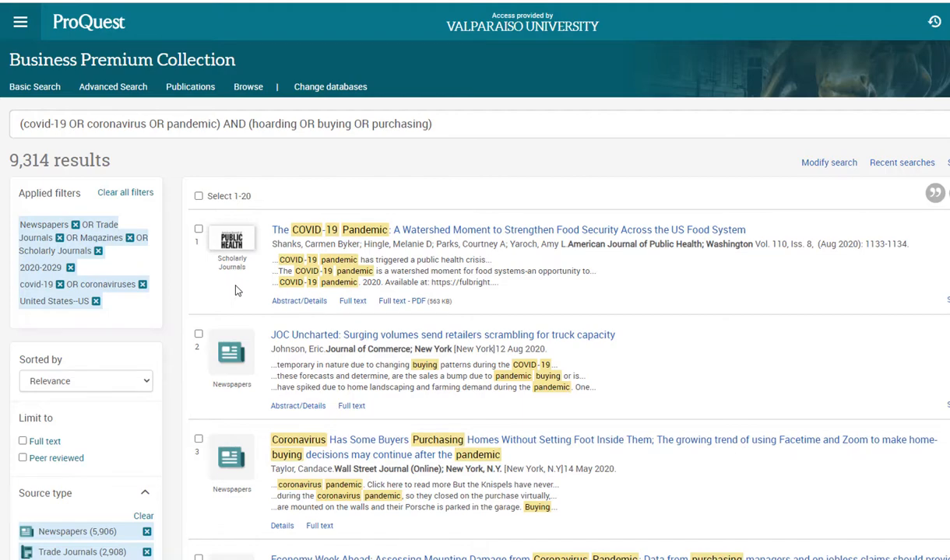
Select the two American Journal of Public Health articles, results 1 and 5, and open the list of selected items
left_click(199, 230)
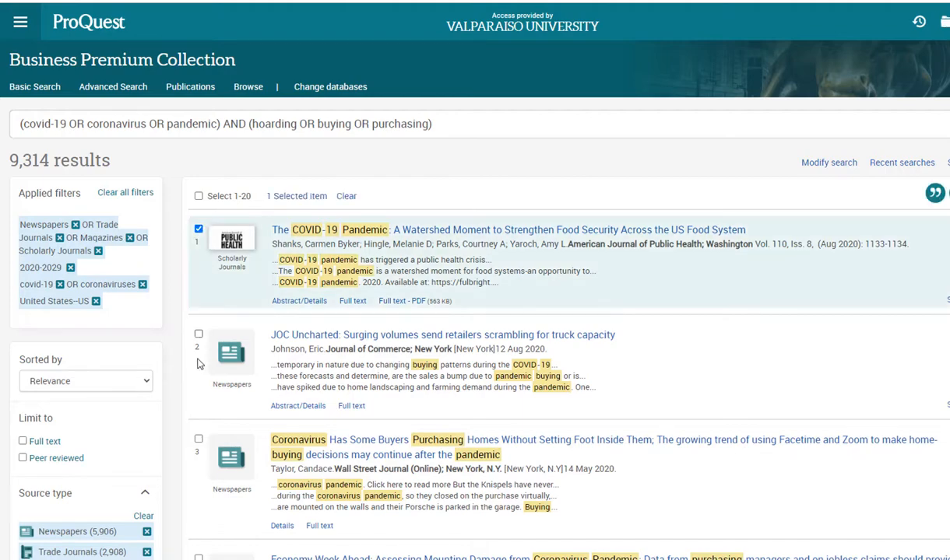
scroll(194, 342, "down", 3)
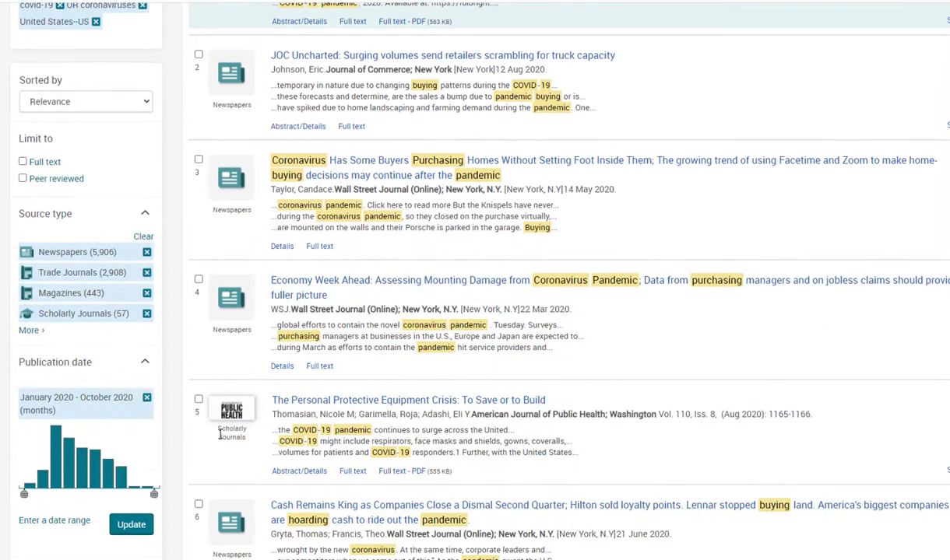
left_click(199, 399)
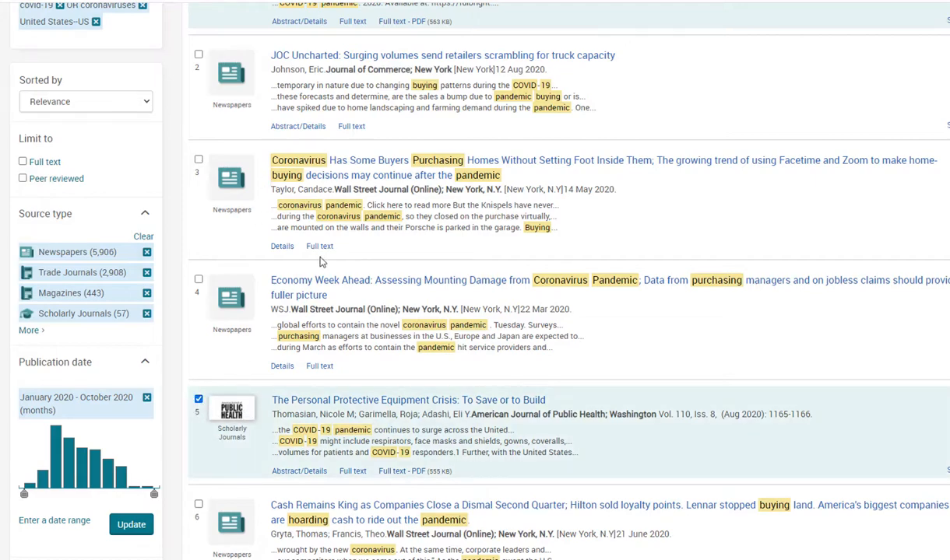
scroll(312, 253, "up", 3)
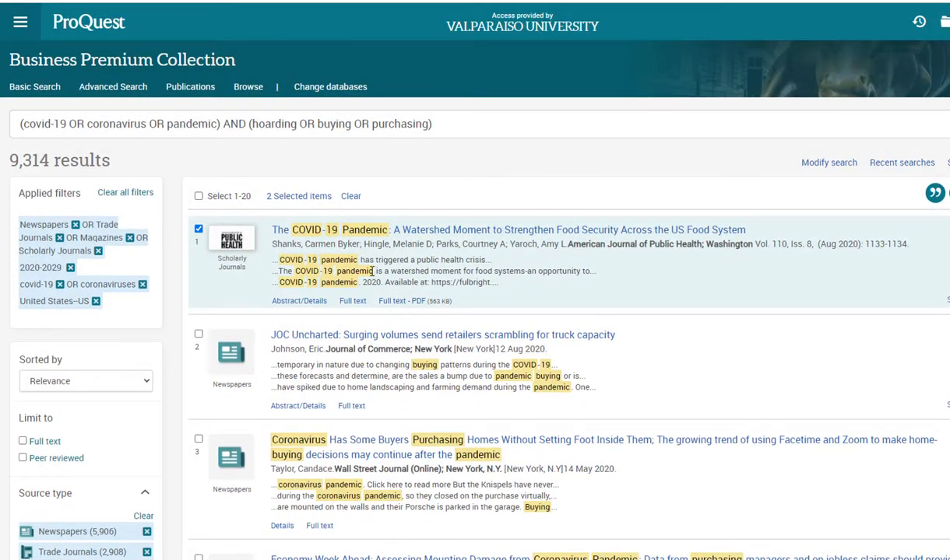
left_click(299, 197)
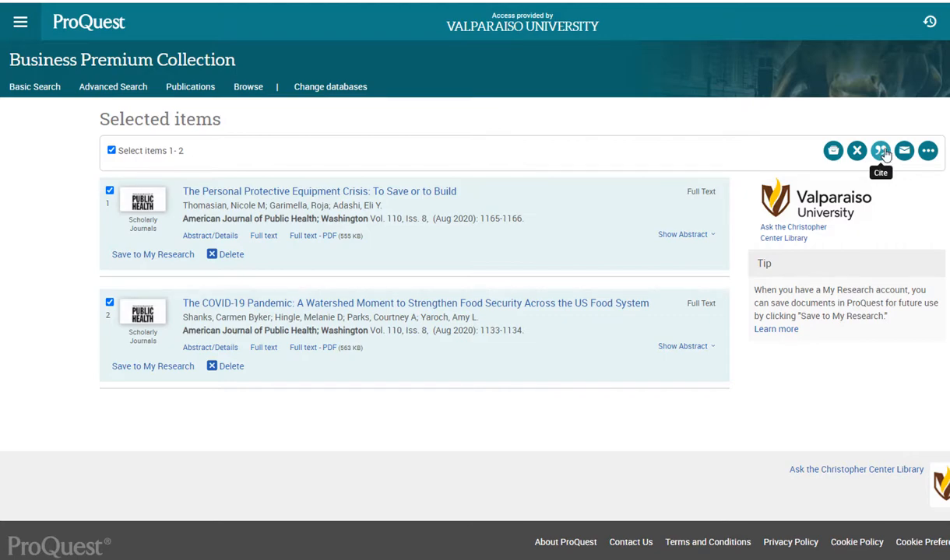
Start emailing the selected articles and include bibliographic citations at the end in APA 6th style
left_click(880, 151)
left_click(903, 151)
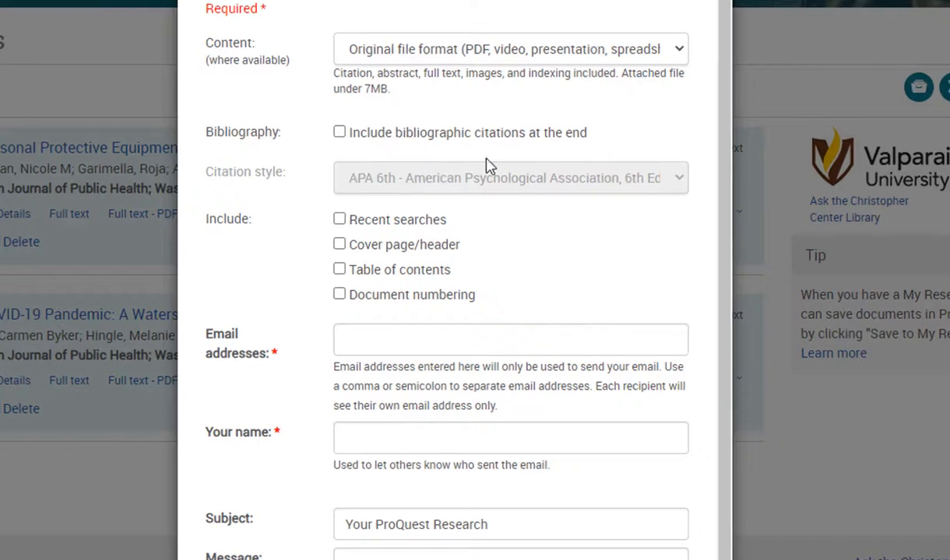
left_click(340, 133)
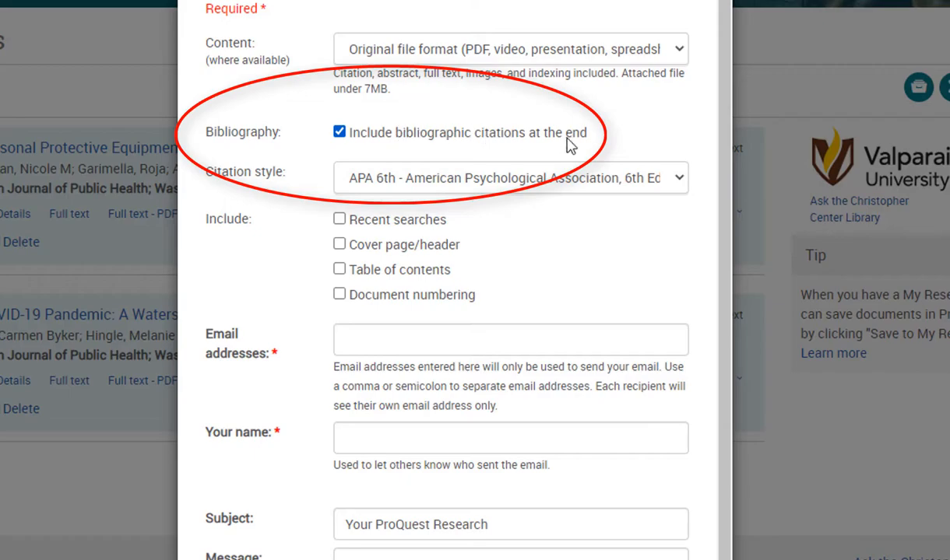
left_click(449, 184)
left_click(449, 184)
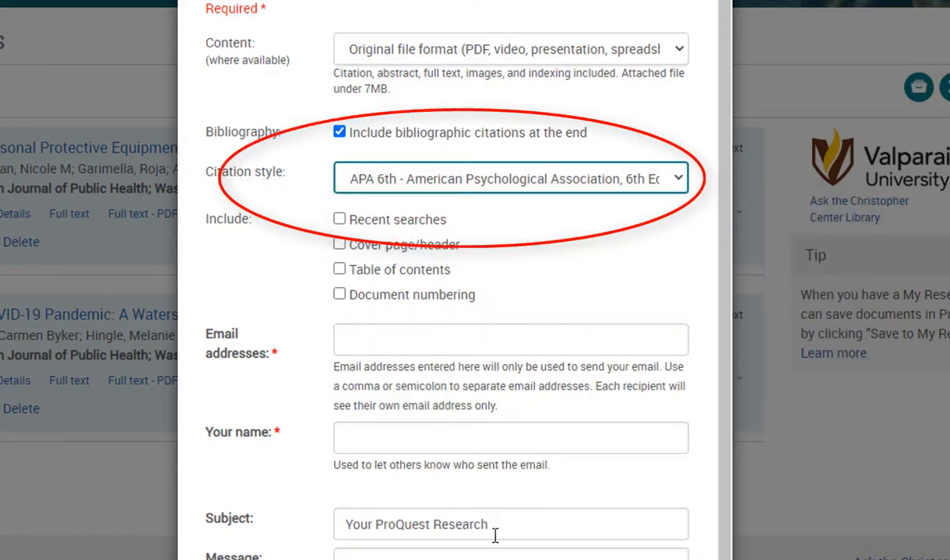